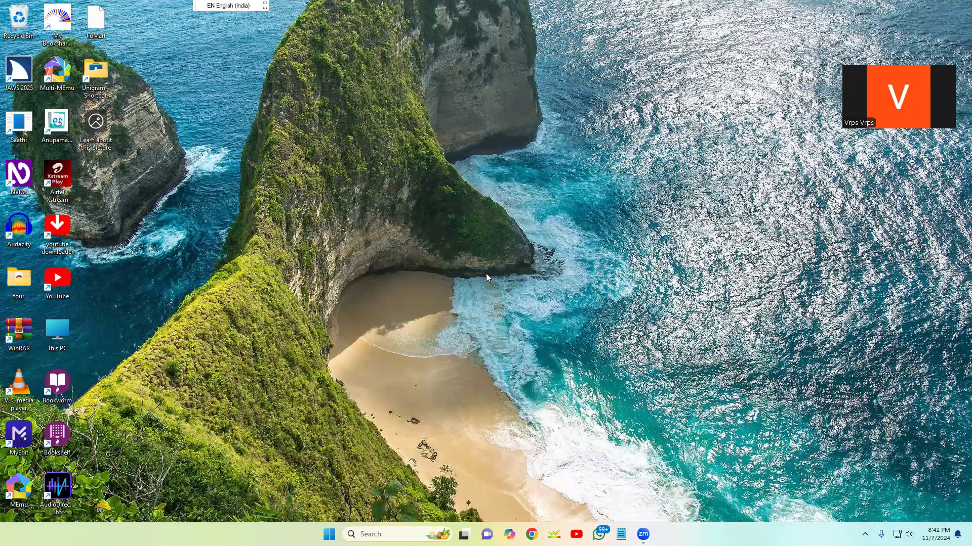
Open the Windows Run dialog and empty its command field.
{"action": "key", "text": "Home"}
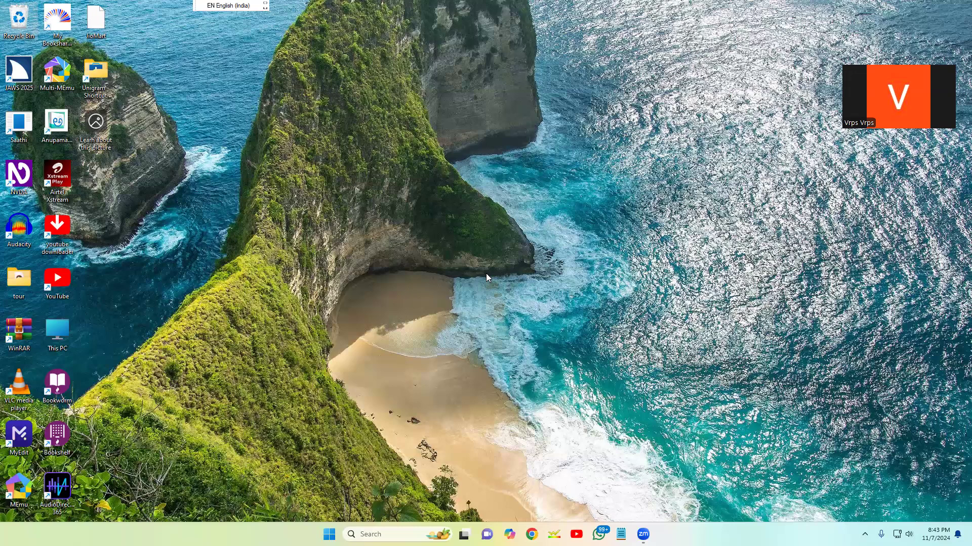
{"action": "key", "text": "super+r"}
{"action": "key", "text": "BackSpace"}
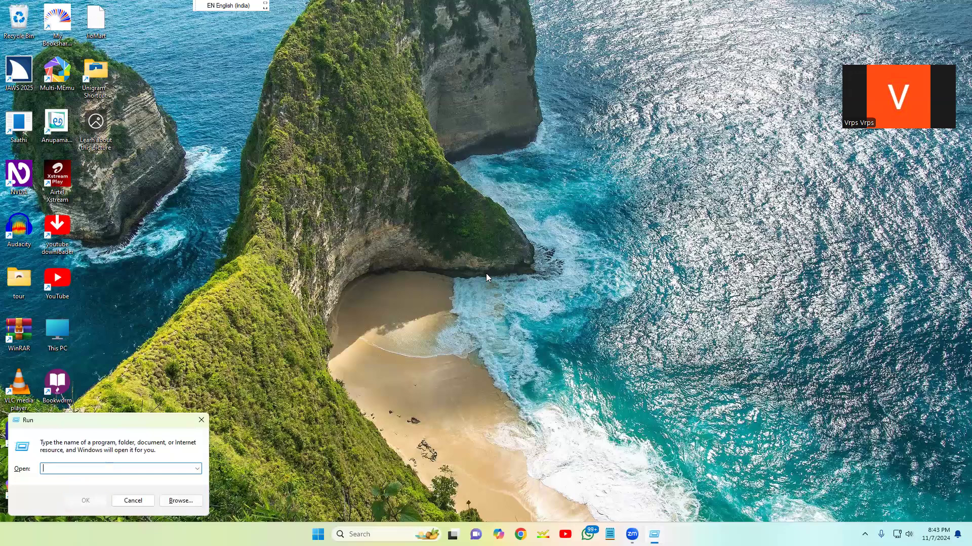
{"action": "type", "text": "www.d"}
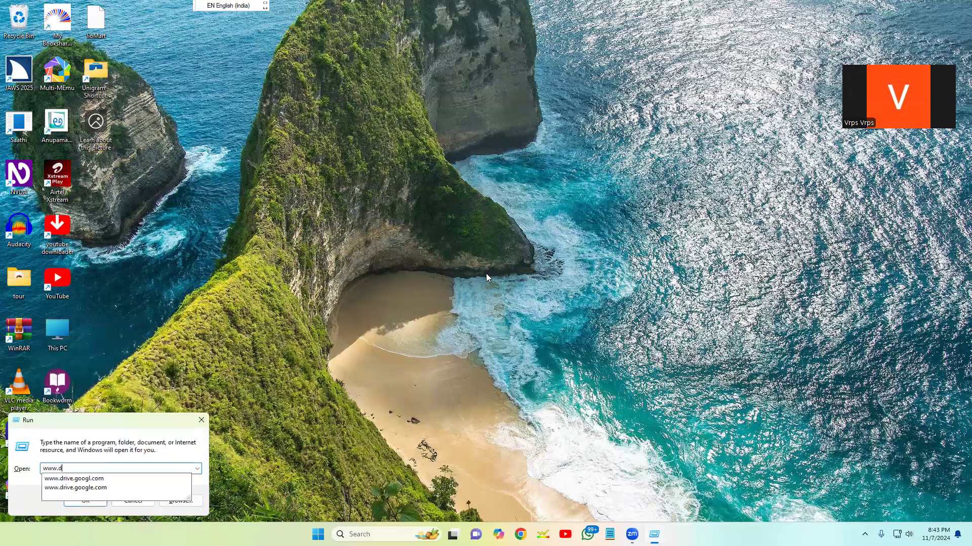
{"action": "type", "text": "rift.com"}
{"action": "key", "text": "ctrl+a"}
{"action": "key", "text": "BackSpace"}
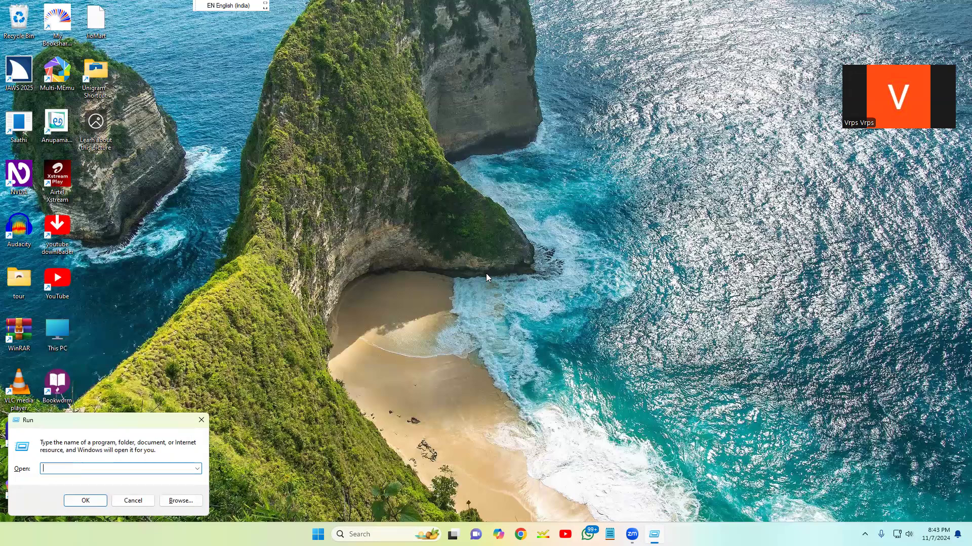
{"action": "type", "text": "www.drive"}
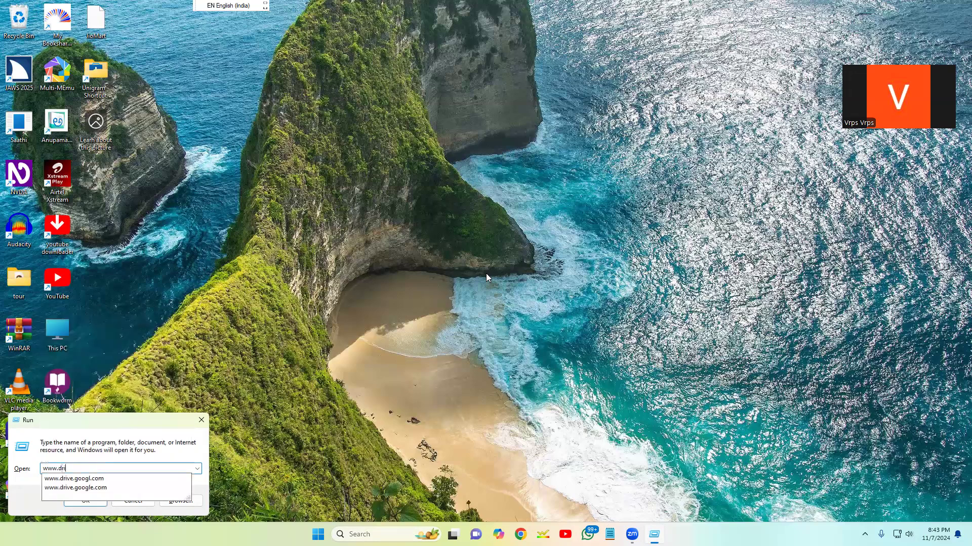
{"action": "type", "text": ".google.com"}
{"action": "key", "text": "Return"}
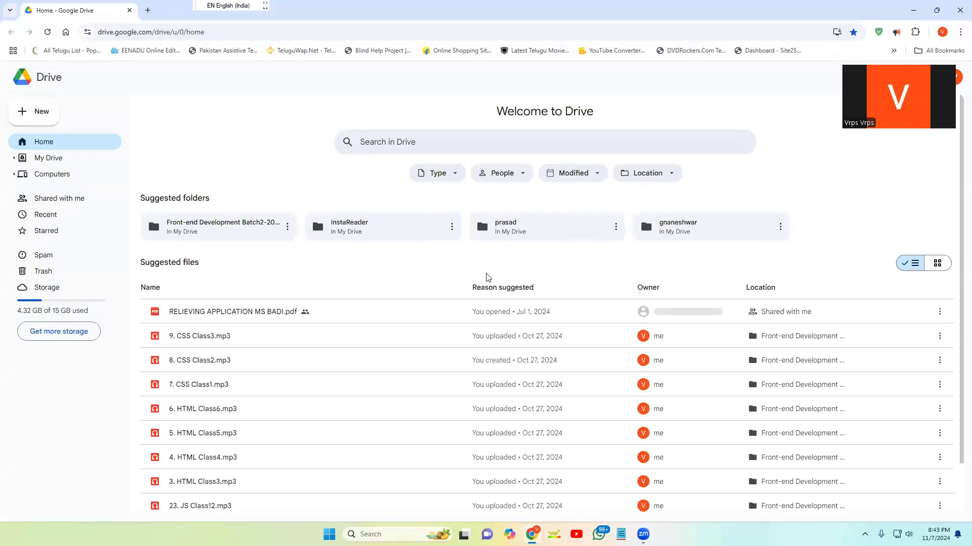
Reload the Google Drive home page and open My Drive from the main navigation.
{"action": "key", "text": "Tab"}
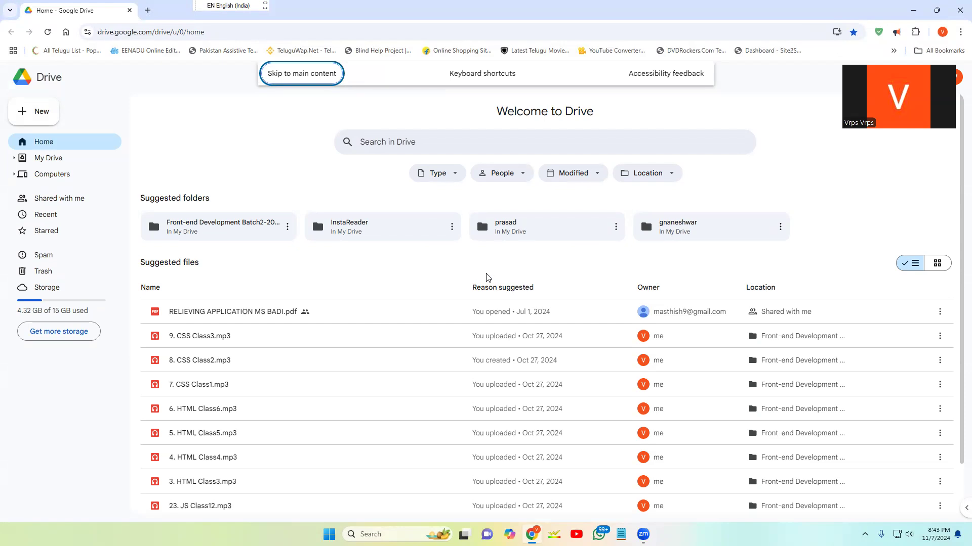
{"action": "key", "text": "Return"}
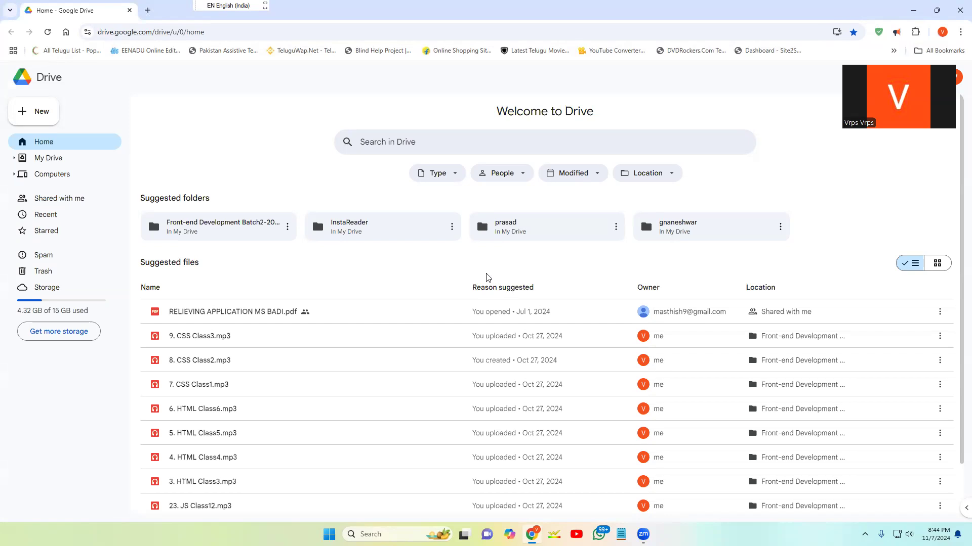
{"action": "key", "text": "F5"}
{"action": "key", "text": "Tab"}
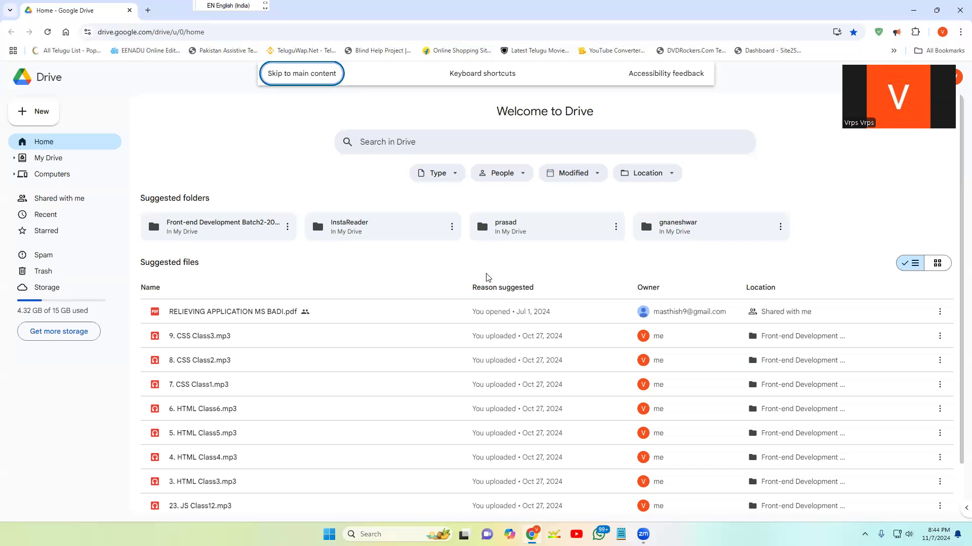
{"action": "key", "text": "Return"}
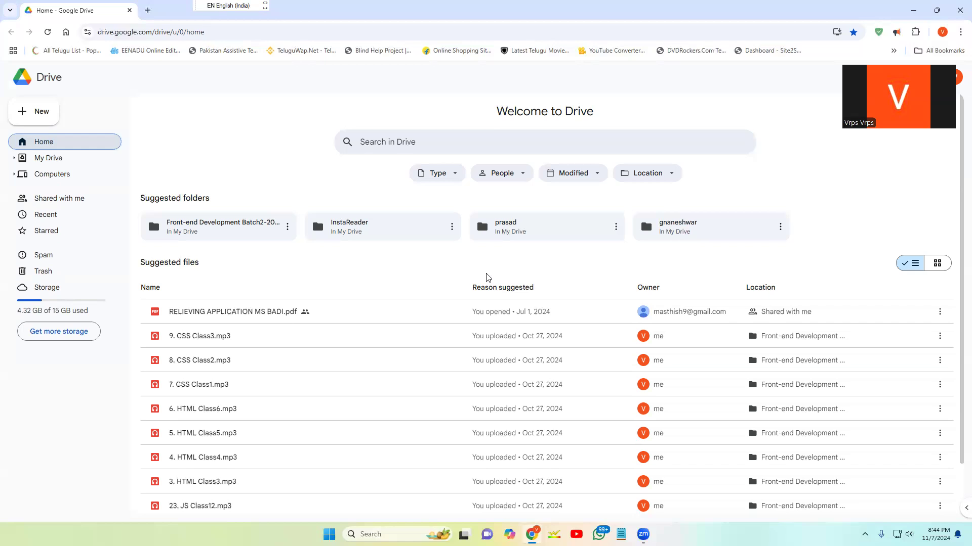
{"action": "key", "text": "Down"}
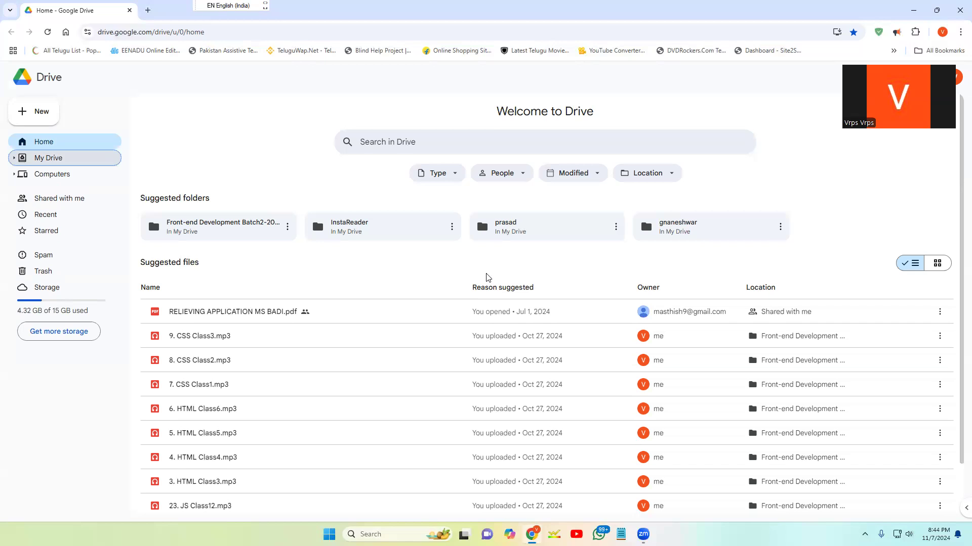
{"action": "key", "text": "Return"}
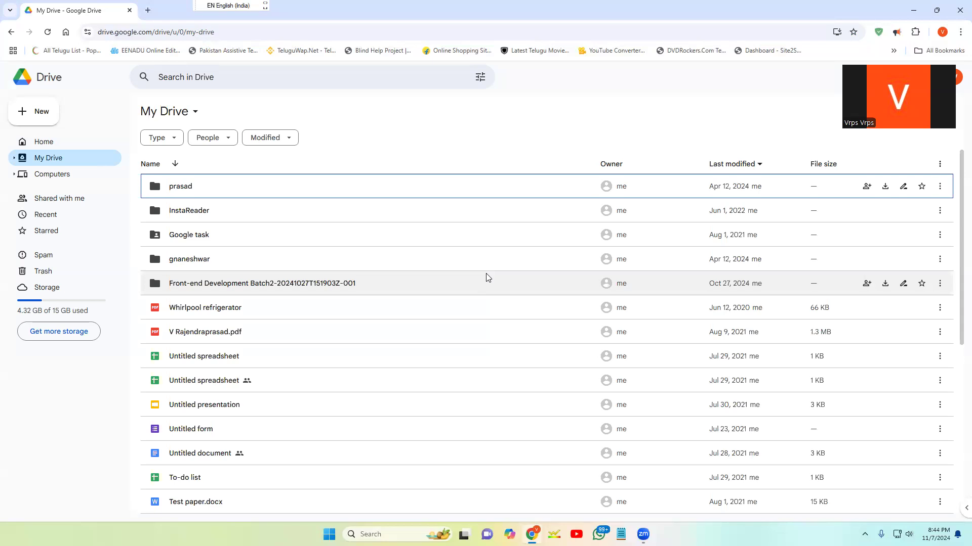
Select the first folder in My Drive, then move focus to the navigation pane and back to the file list's InstaReader folder.
{"action": "key", "text": "x"}
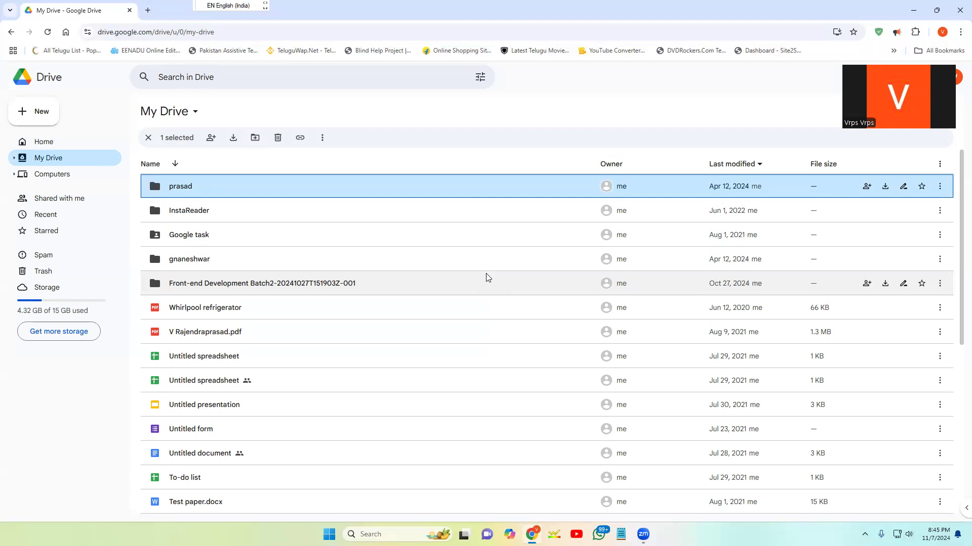
{"action": "key", "text": "g"}
{"action": "key", "text": "n"}
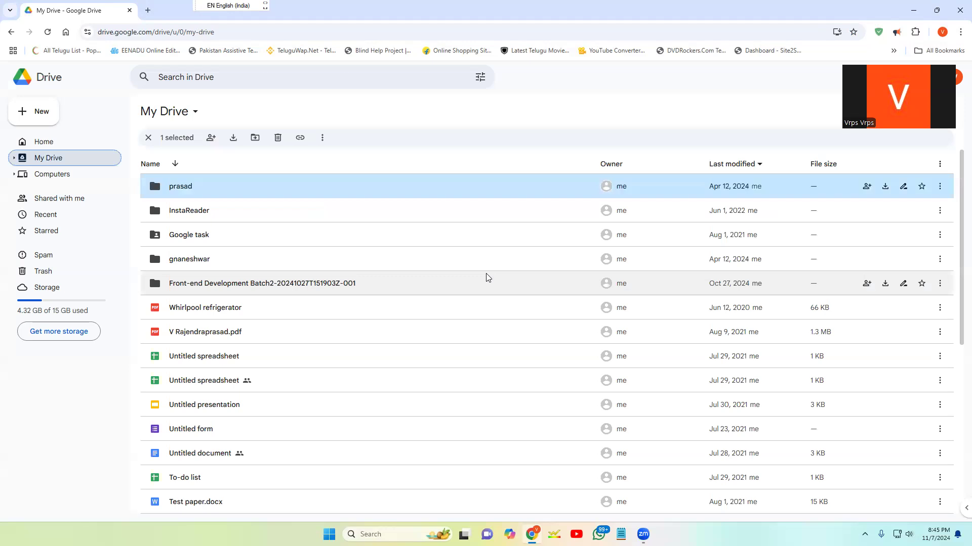
{"action": "key", "text": "Down"}
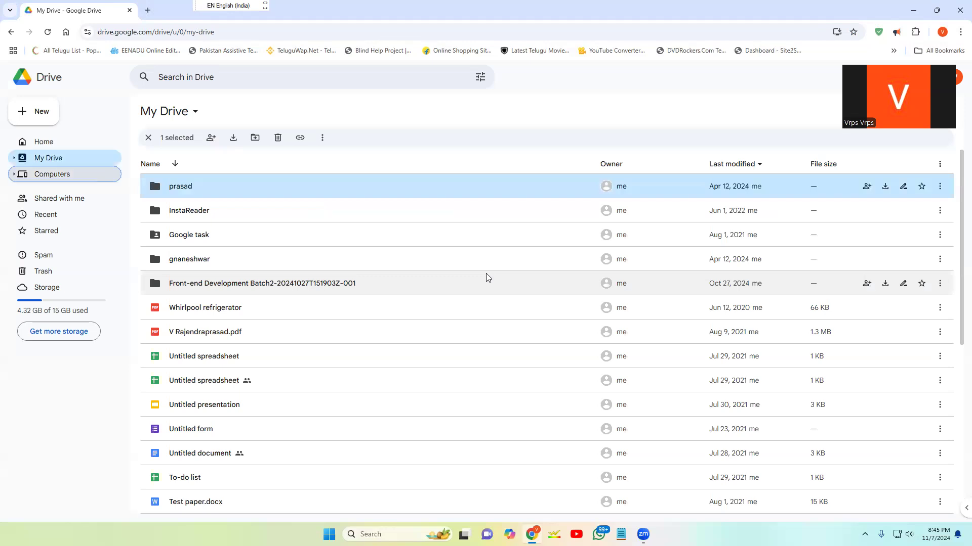
{"action": "key", "text": "g"}
{"action": "key", "text": "l"}
{"action": "key", "text": "Down"}
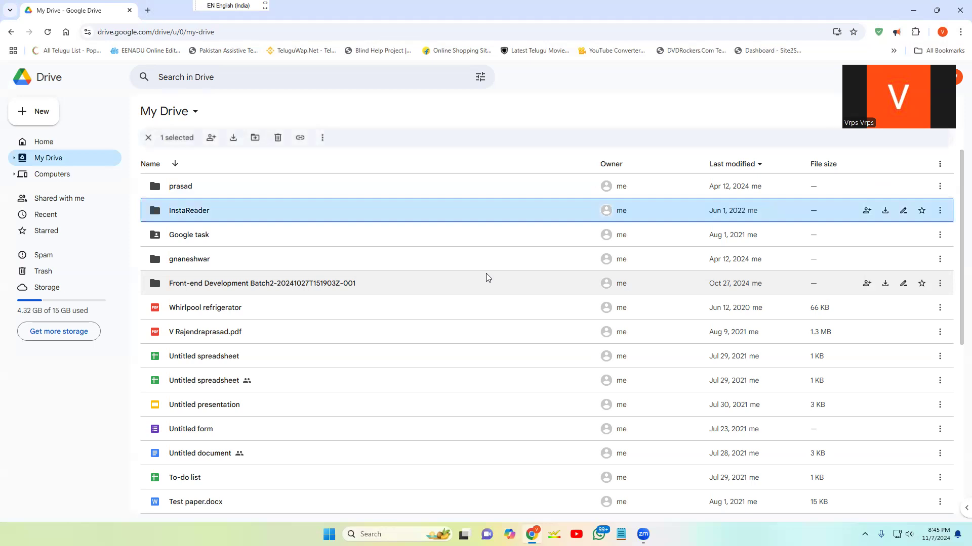
Review the options for creating new items in My Drive, from New folder through the uploads and Google file types to More.
{"action": "key", "text": "alt+c"}
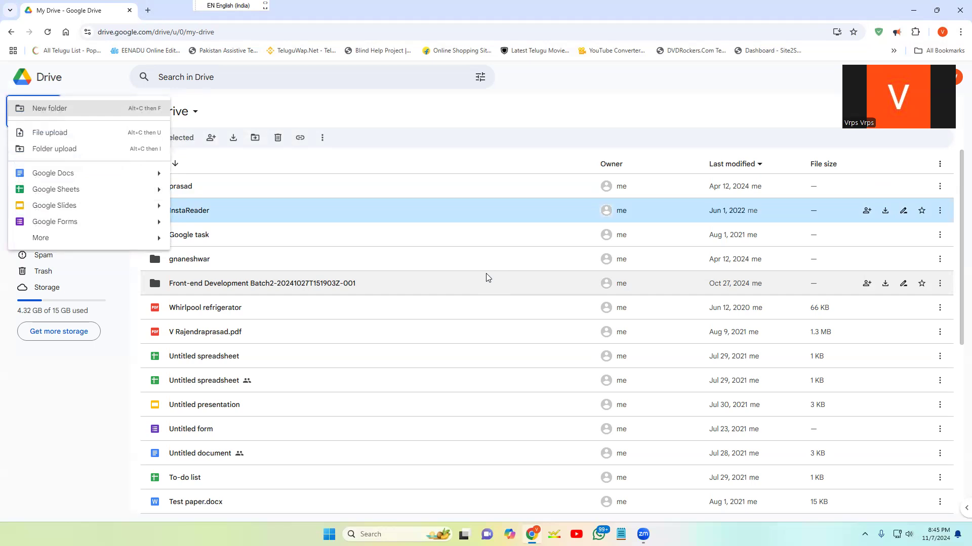
{"action": "key", "text": "Down"}
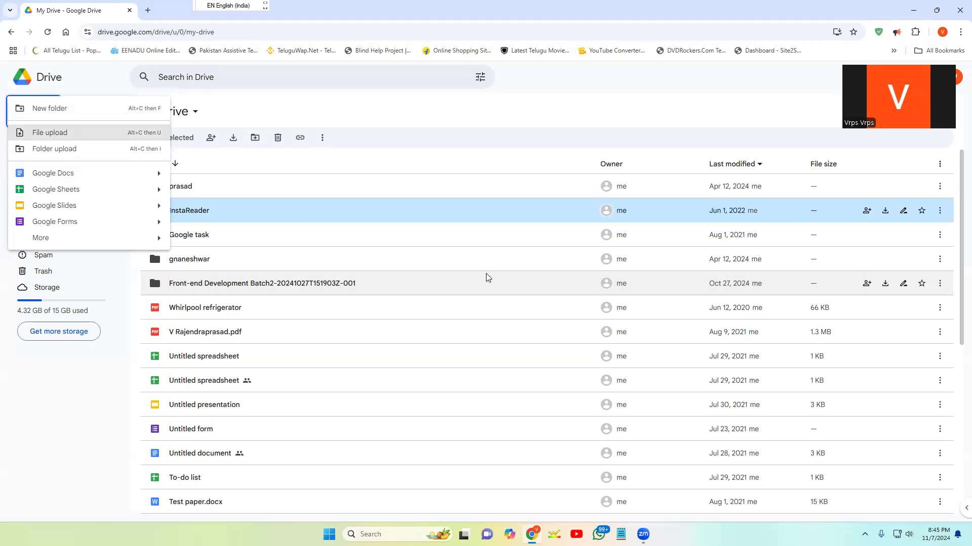
{"action": "key", "text": "Down"}
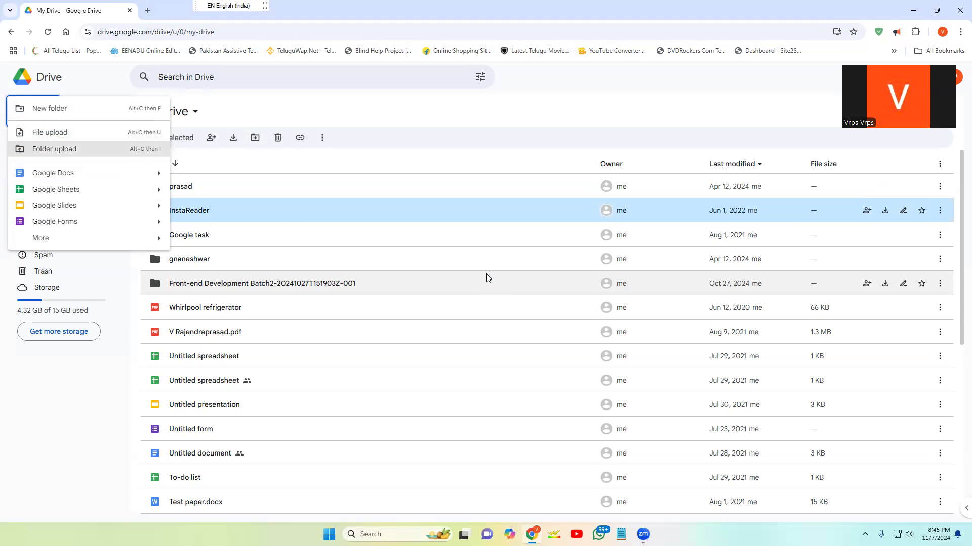
{"action": "key", "text": "Down"}
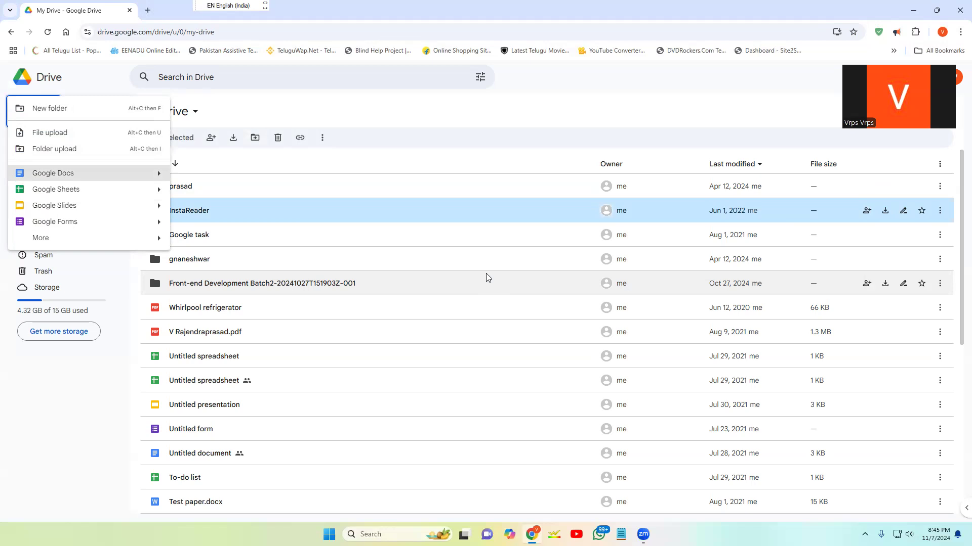
{"action": "key", "text": "Down"}
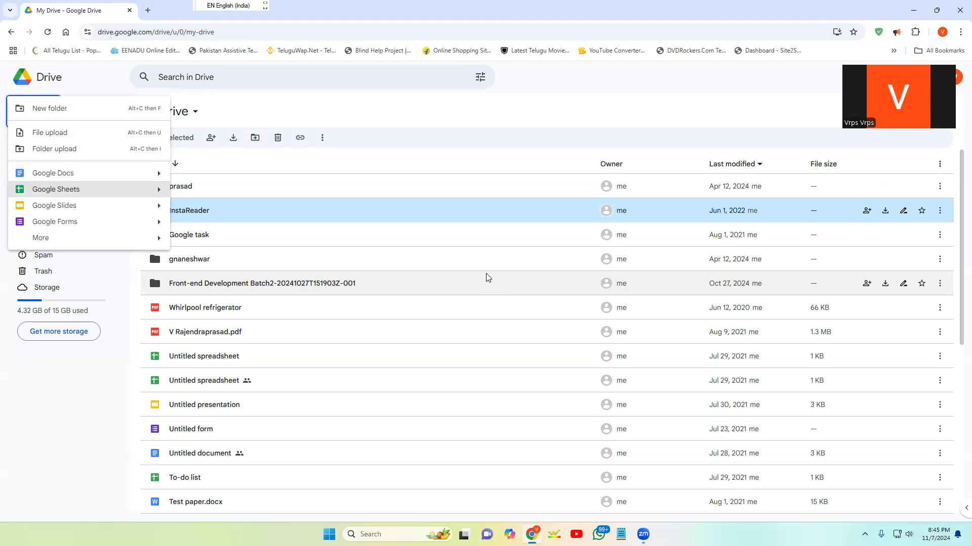
{"action": "key", "text": "Down"}
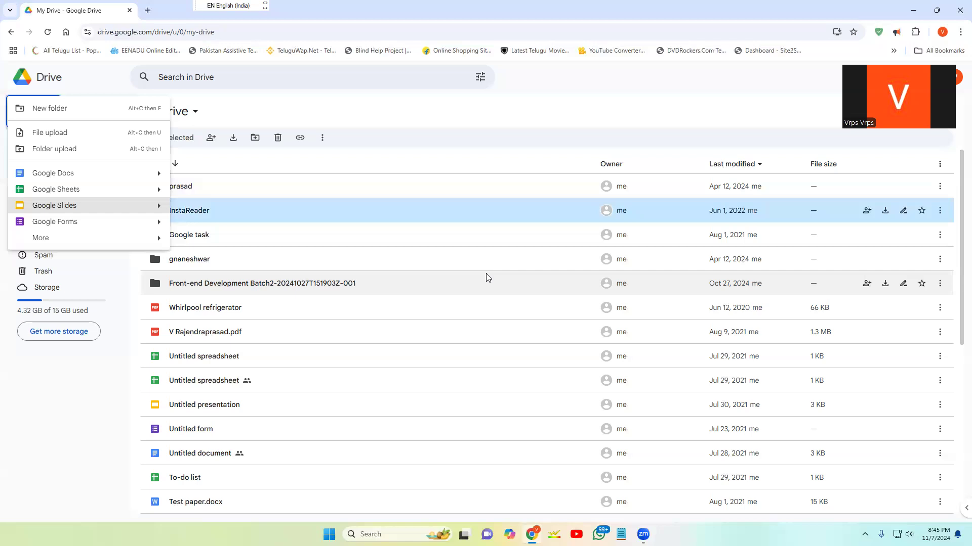
{"action": "key", "text": "Down"}
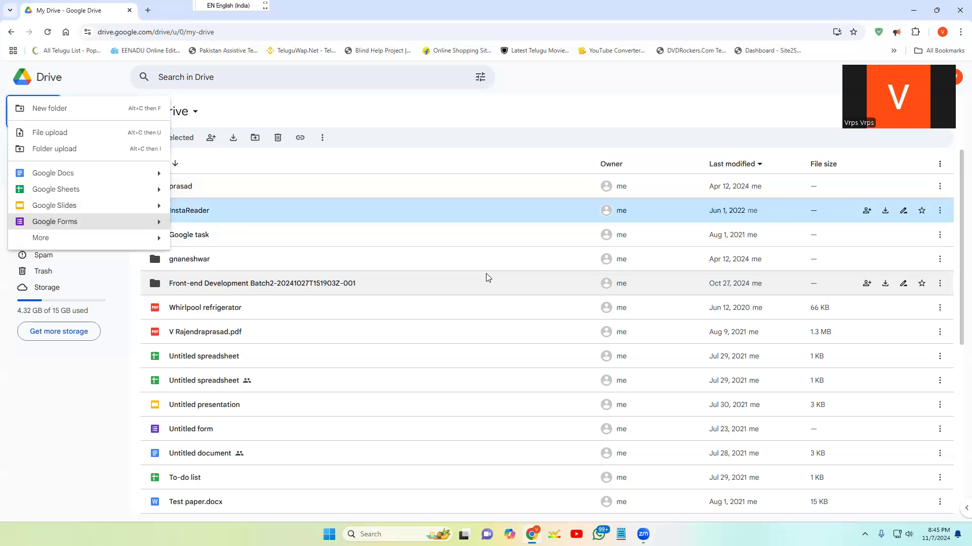
{"action": "key", "text": "Down"}
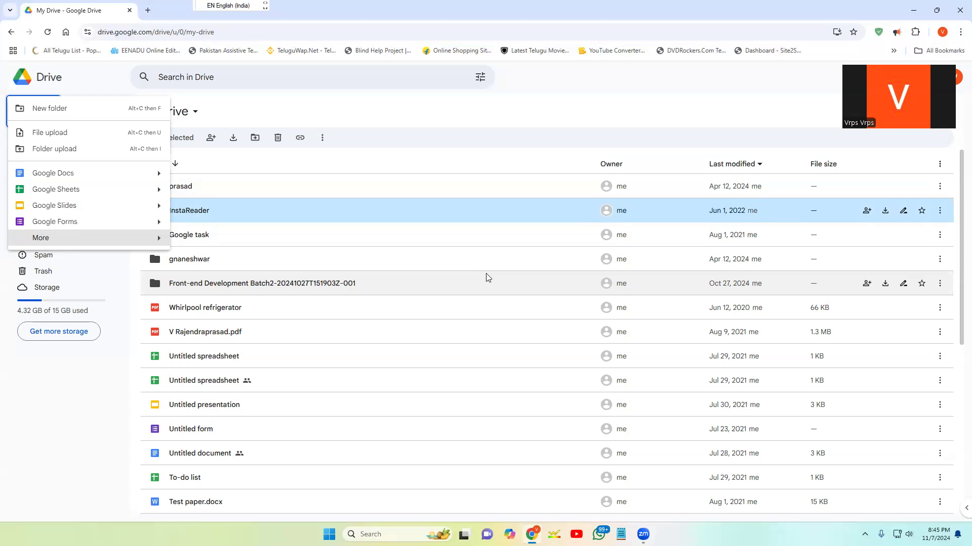
Create a new folder named "files" in My Drive.
{"action": "key", "text": "Up"}
{"action": "key", "text": "Up"}
{"action": "key", "text": "Up"}
{"action": "key", "text": "Up"}
{"action": "key", "text": "Up"}
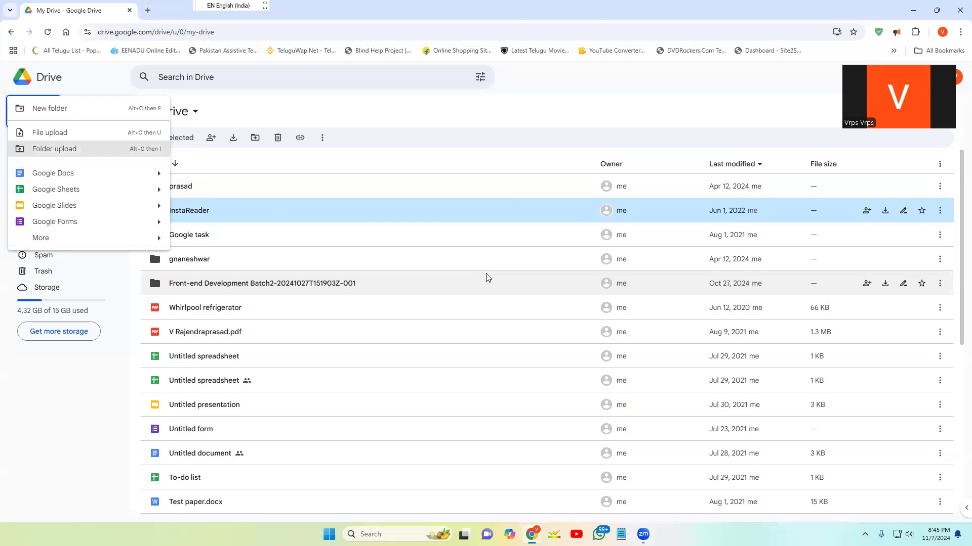
{"action": "key", "text": "Up"}
{"action": "key", "text": "Up"}
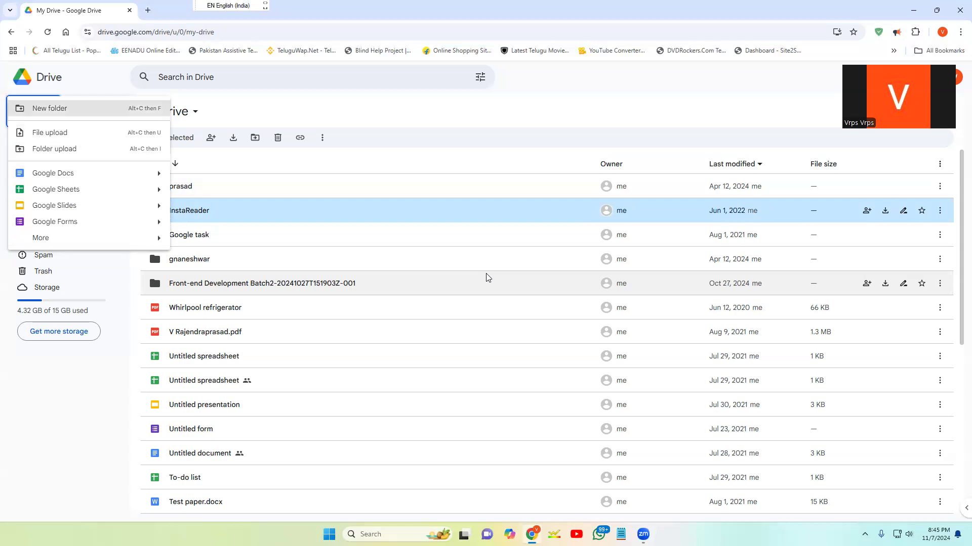
{"action": "key", "text": "Return"}
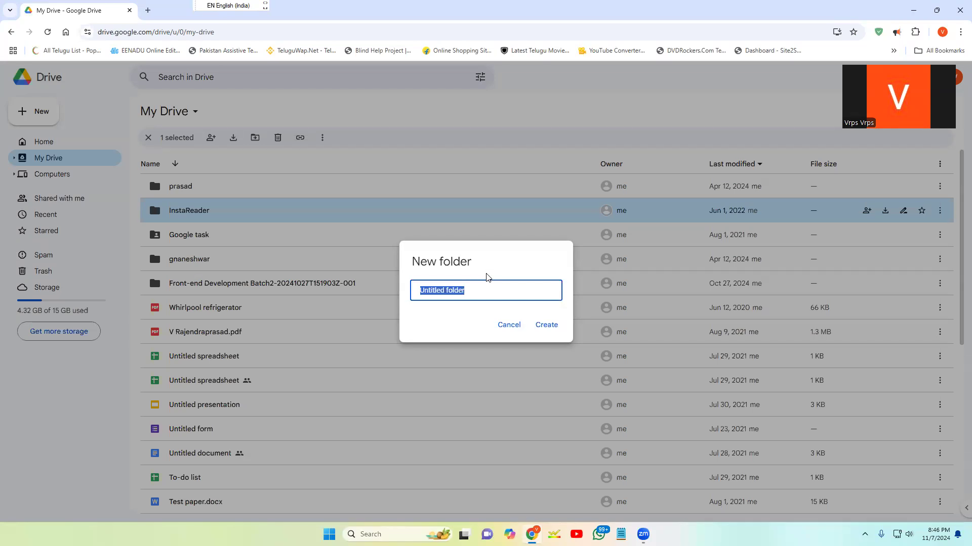
{"action": "key", "text": "BackSpace"}
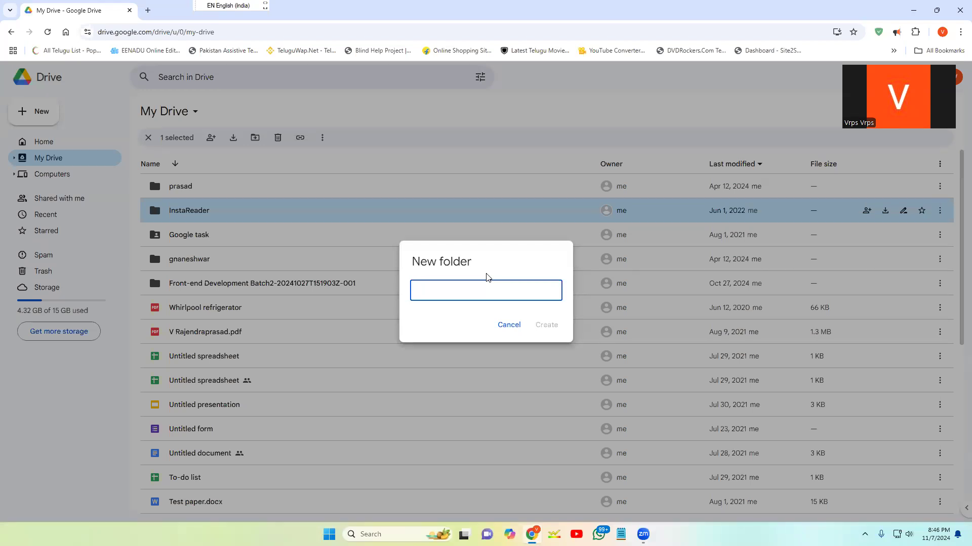
{"action": "type", "text": "files"}
{"action": "key", "text": "Tab"}
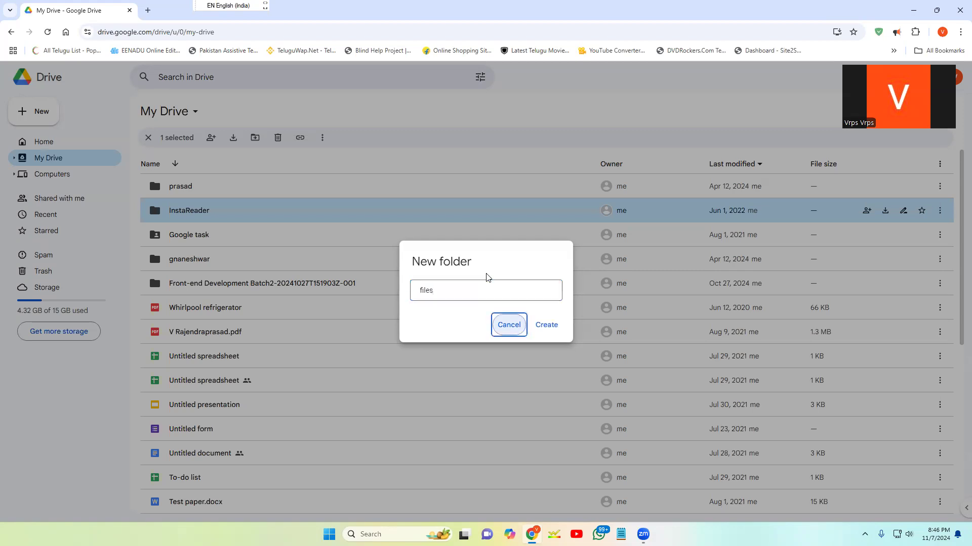
{"action": "key", "text": "Tab"}
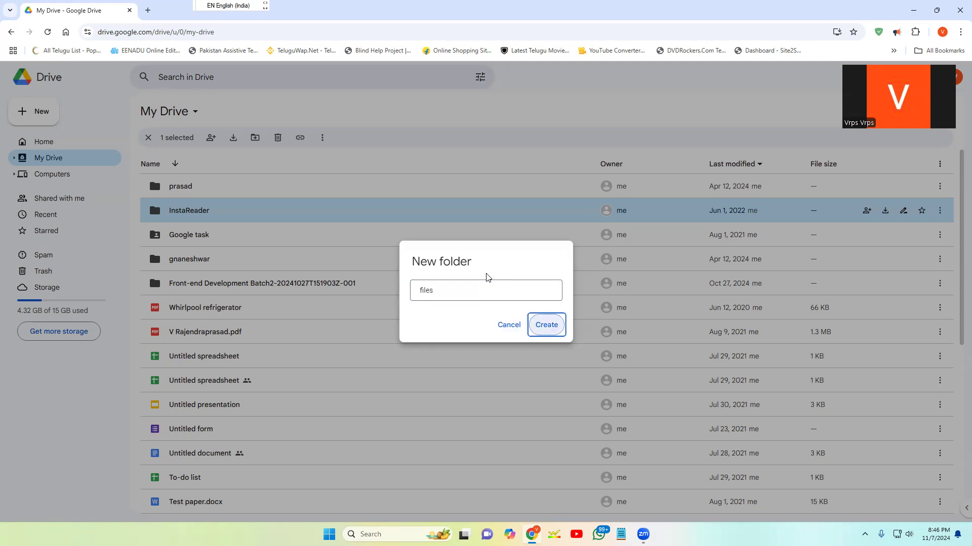
{"action": "key", "text": "Return"}
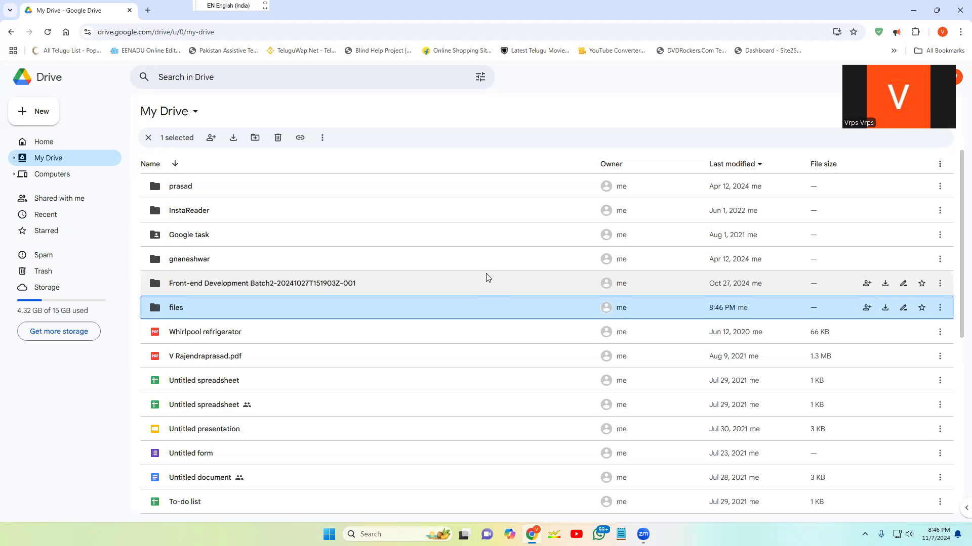
Open the "files" folder in My Drive and start a file upload into it.
{"action": "scroll", "coordinate": [488, 277], "scroll_direction": "down", "scroll_amount": 6}
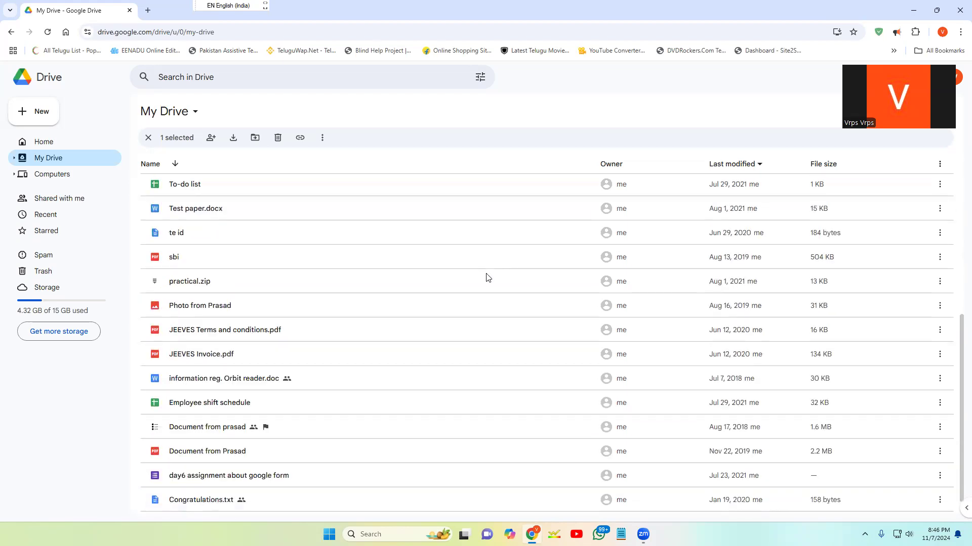
{"action": "key", "text": "Return"}
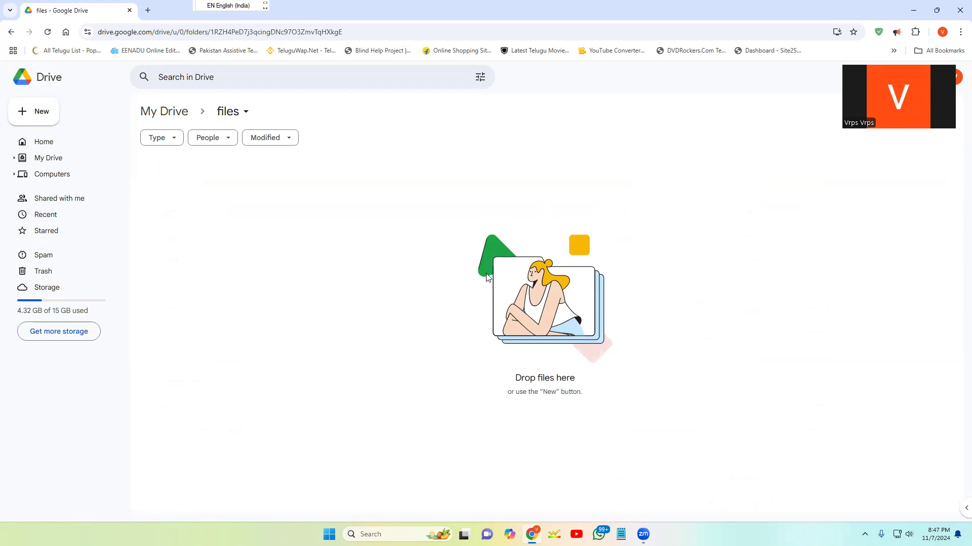
{"action": "key", "text": "alt+c"}
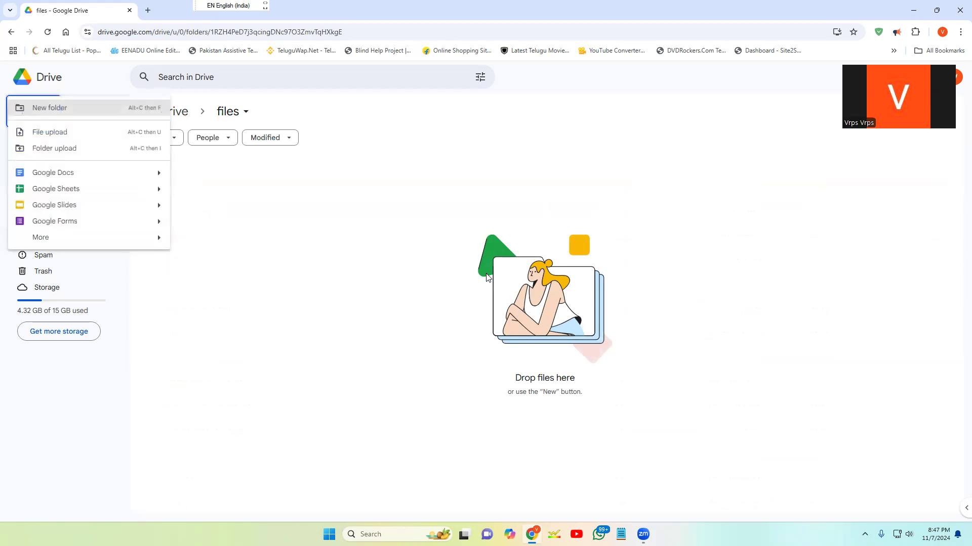
{"action": "key", "text": "Down"}
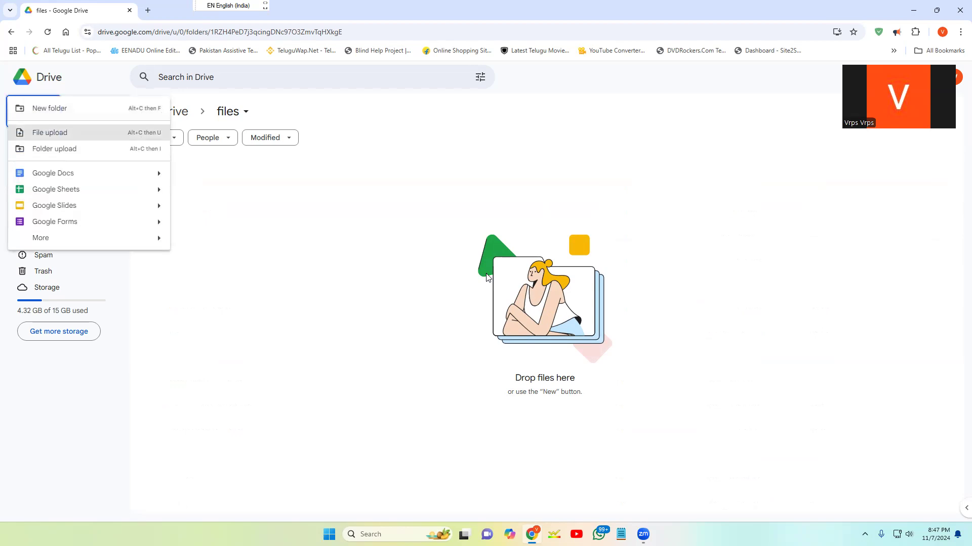
{"action": "key", "text": "Return"}
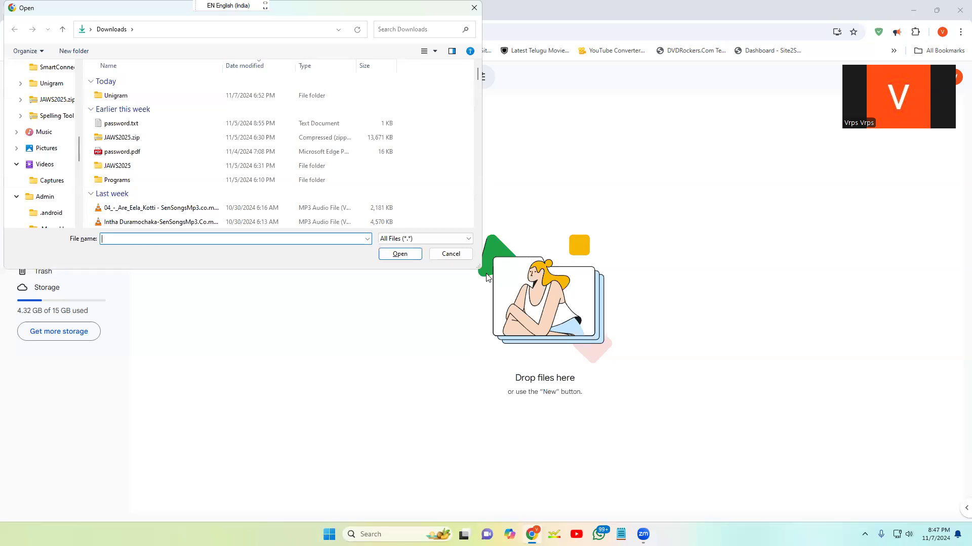
Choose JAWS2025.zip from the Downloads folder and upload it into the "files" folder.
{"action": "key", "text": "shift+Tab"}
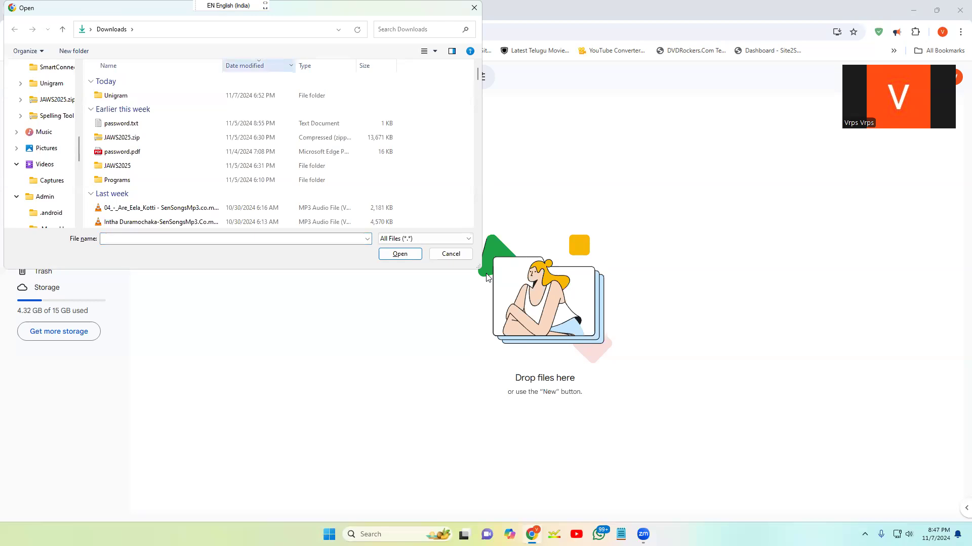
{"action": "key", "text": "shift+Tab"}
{"action": "key", "text": "Down"}
{"action": "key", "text": "Down"}
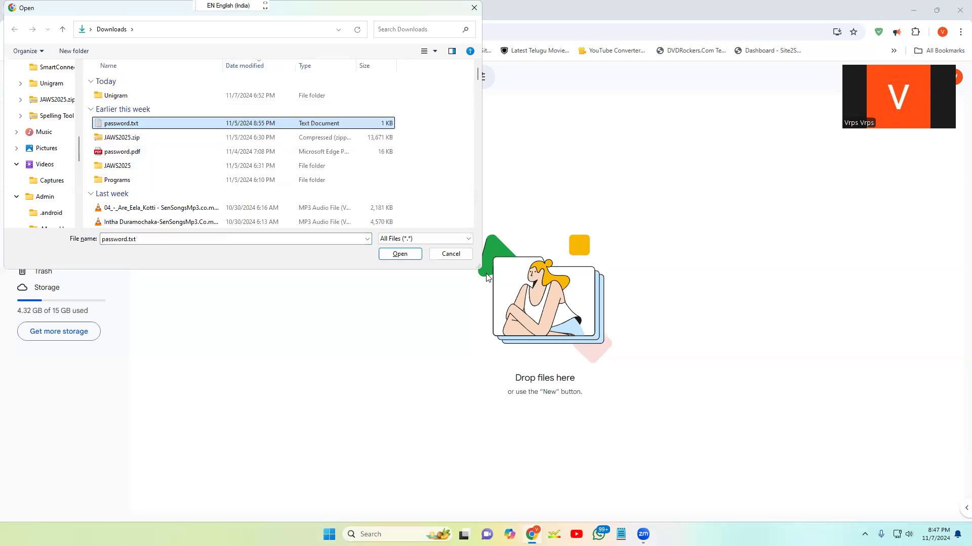
{"action": "key", "text": "Down"}
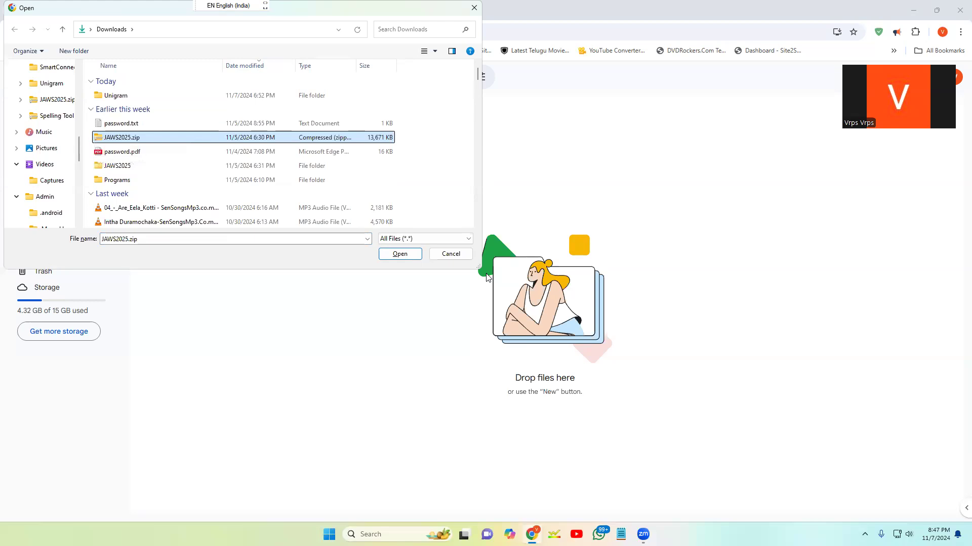
{"action": "key", "text": "shift+Tab"}
{"action": "key", "text": "Tab"}
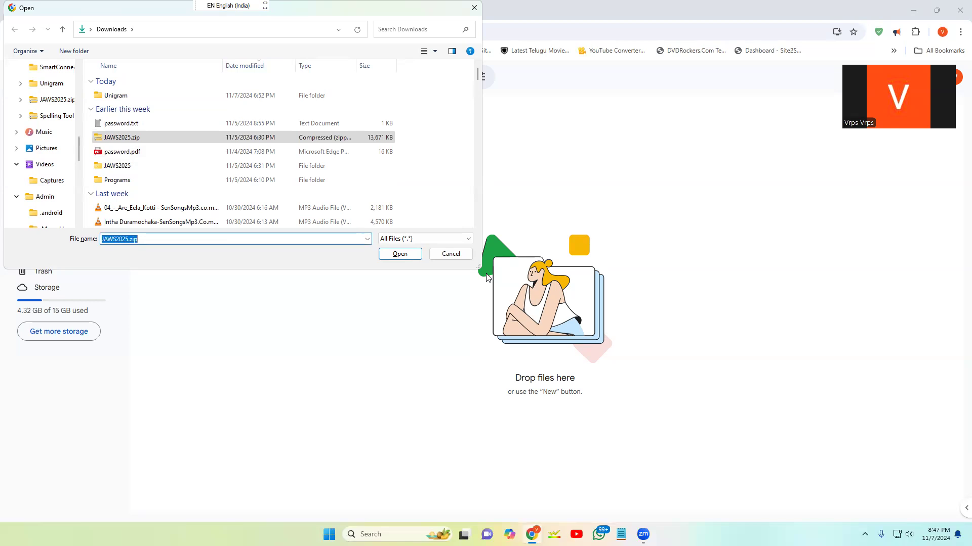
{"action": "key", "text": "Tab"}
{"action": "key", "text": "Tab"}
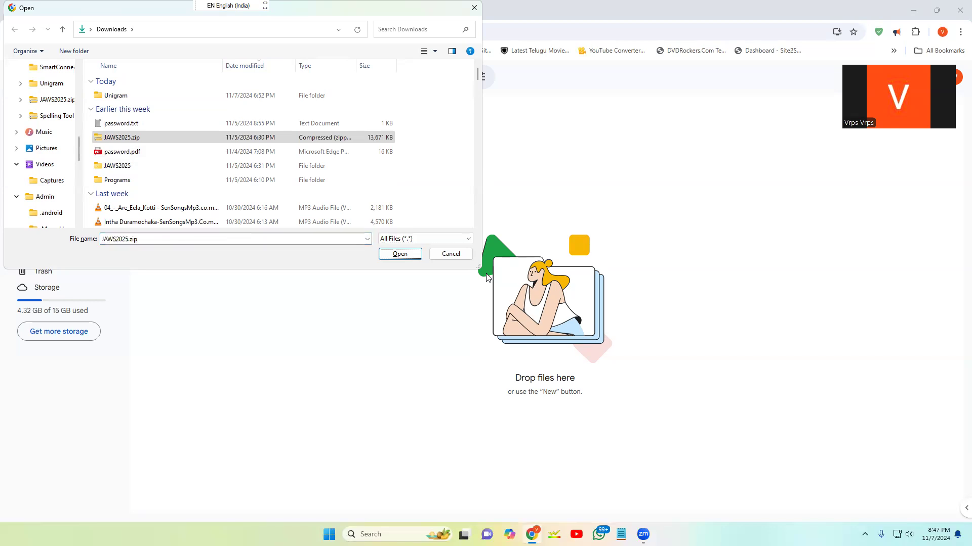
{"action": "key", "text": "Return"}
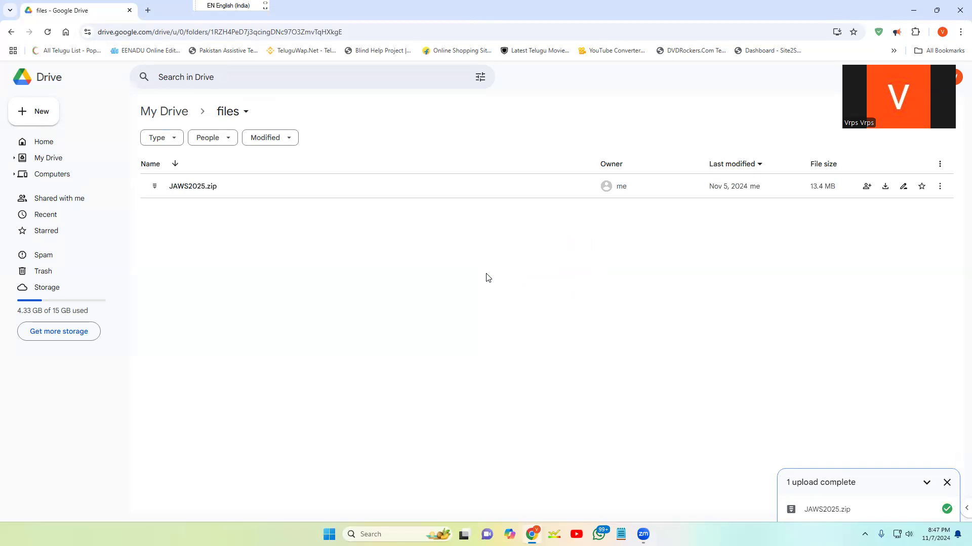
Return to My Drive and dismiss the upload status notice.
{"action": "key", "text": "alt+Left"}
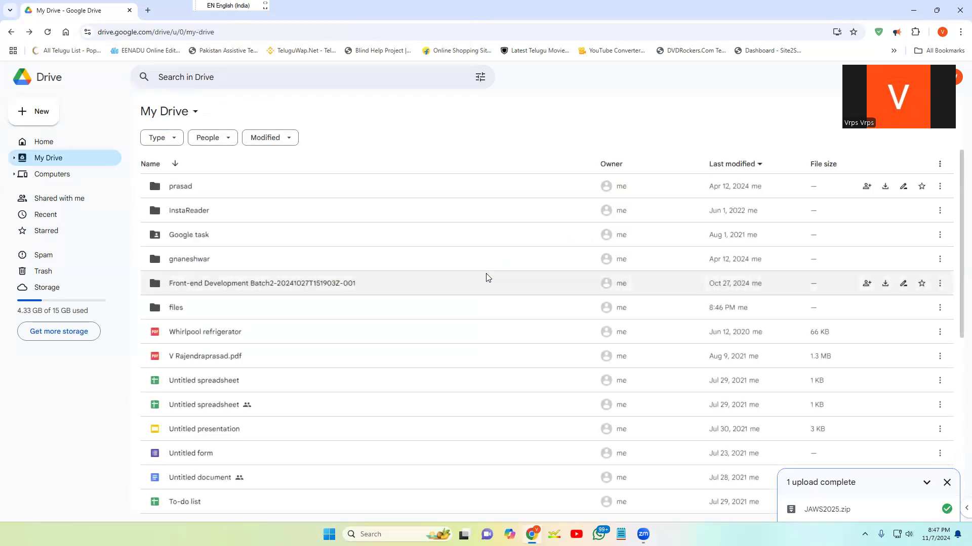
{"action": "key", "text": "Tab"}
{"action": "key", "text": "Tab"}
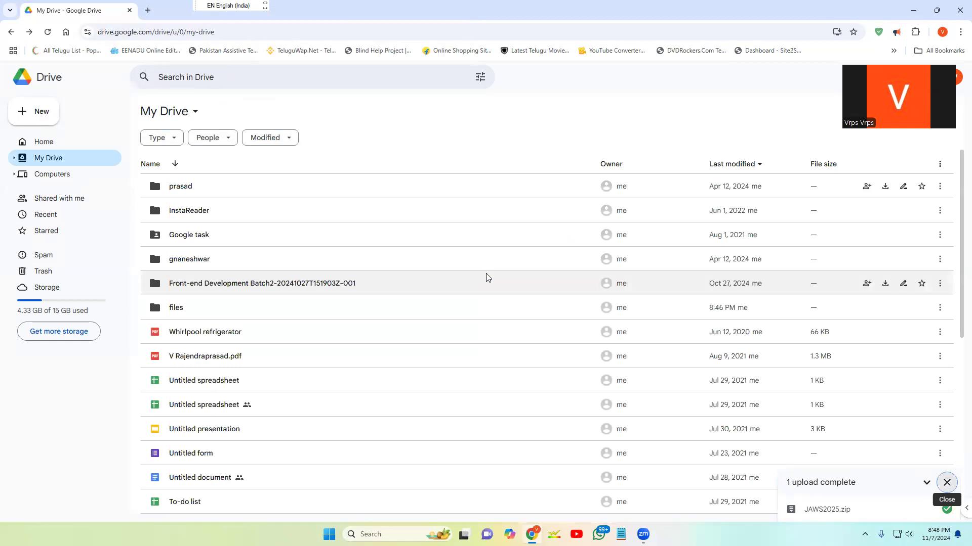
{"action": "key", "text": "Return"}
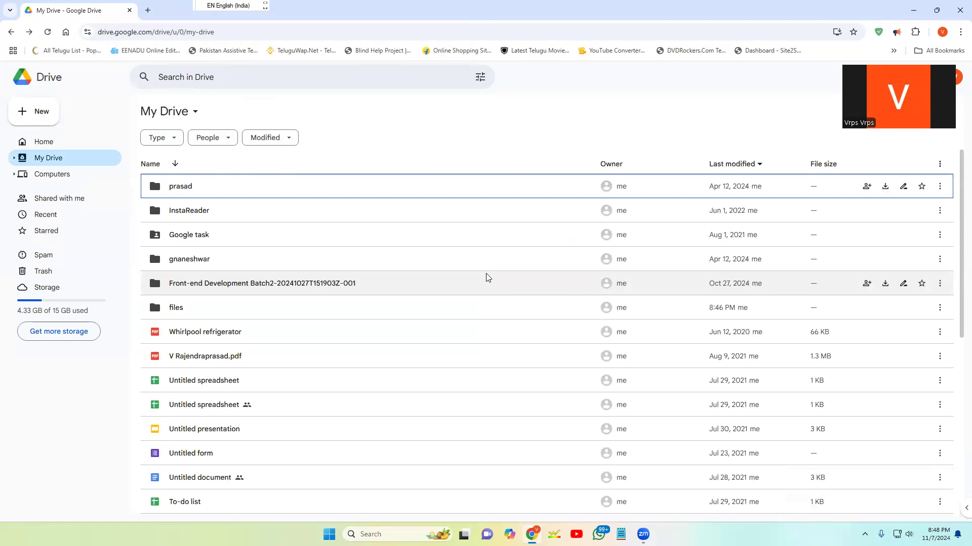
Go back to the Drive home page and look through the suggested files and folders.
{"action": "key", "text": "alt+Left"}
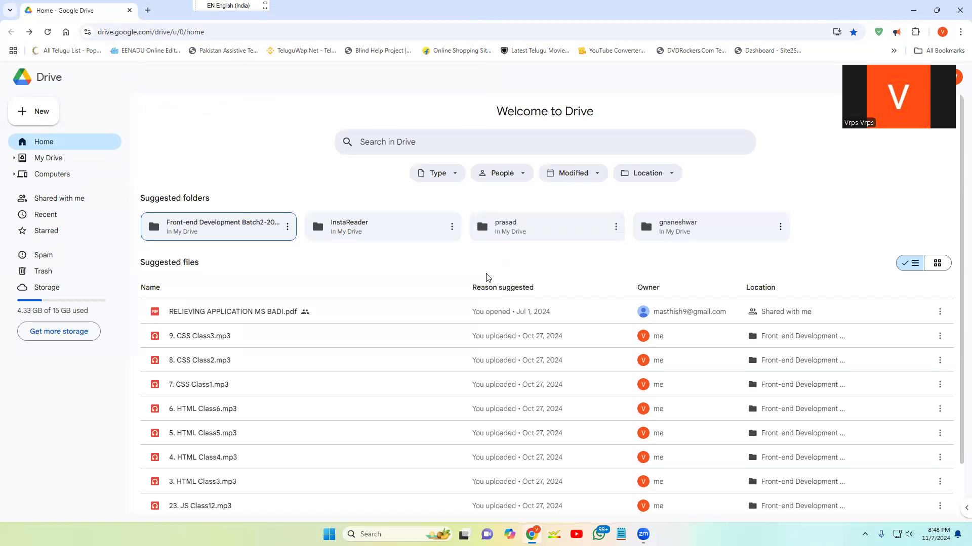
{"action": "key", "text": "space"}
{"action": "key", "text": "Down"}
{"action": "key", "text": "Down"}
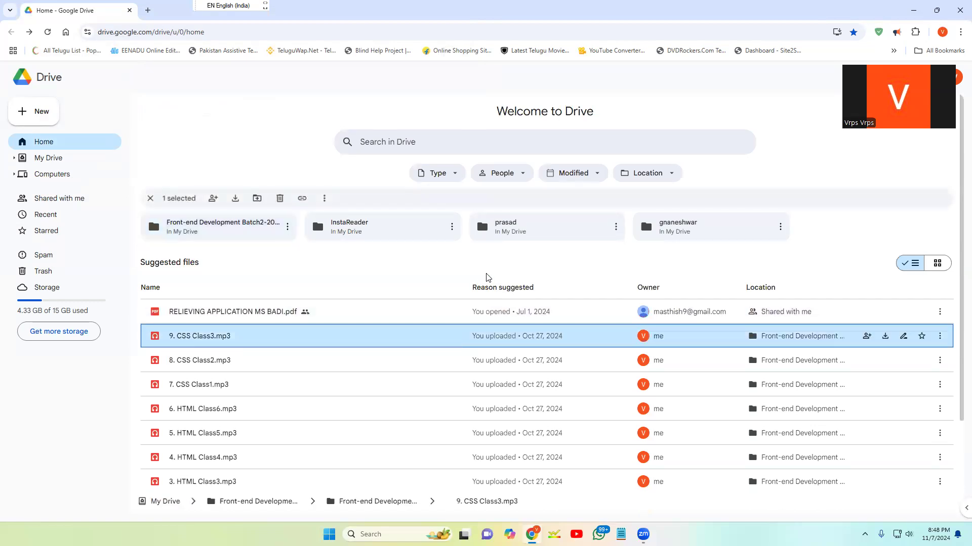
{"action": "key", "text": "Up"}
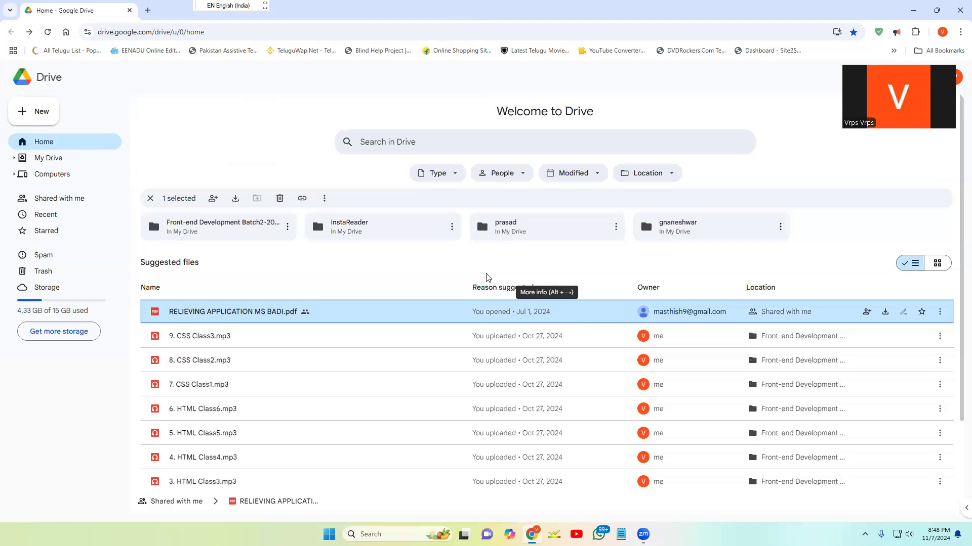
{"action": "key", "text": "Up"}
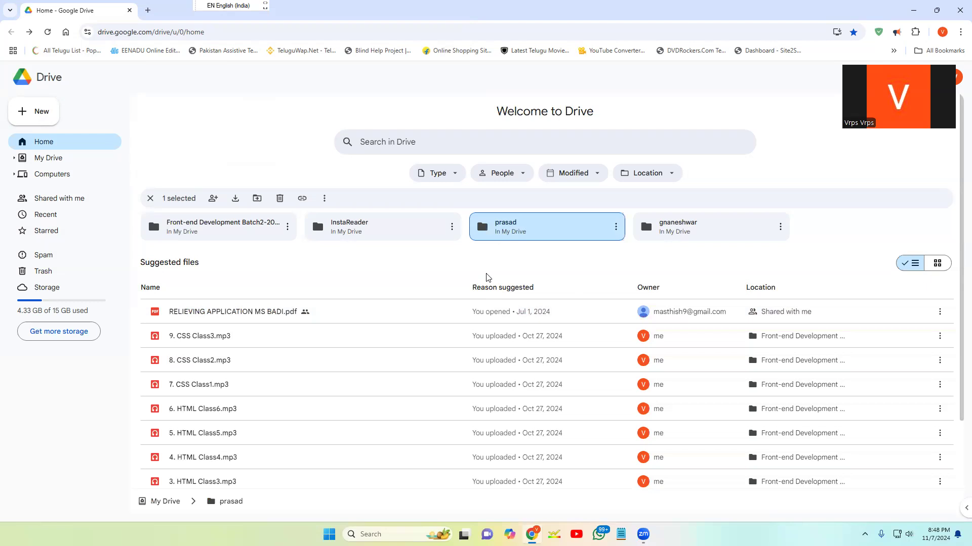
Reload the Drive home page and open My Drive.
{"action": "key", "text": "F5"}
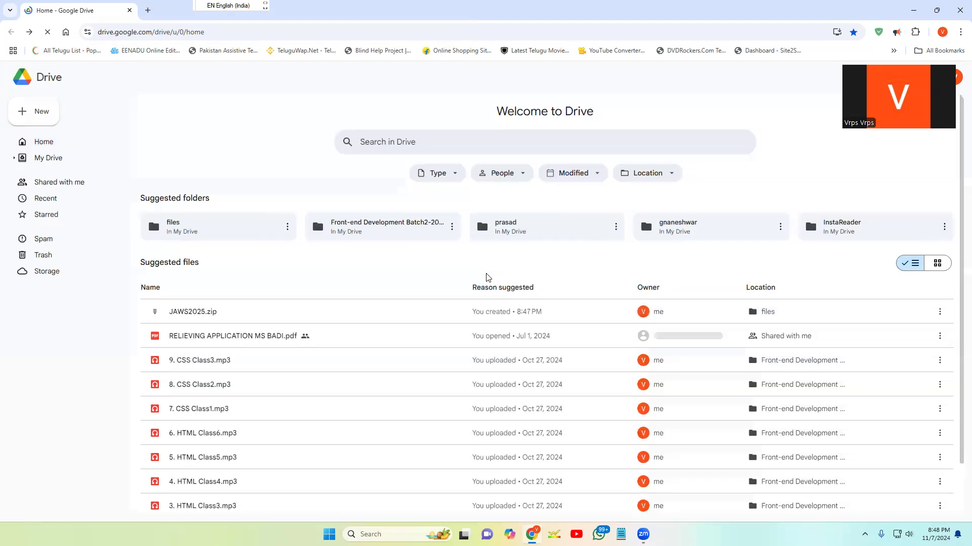
{"action": "key", "text": "Tab"}
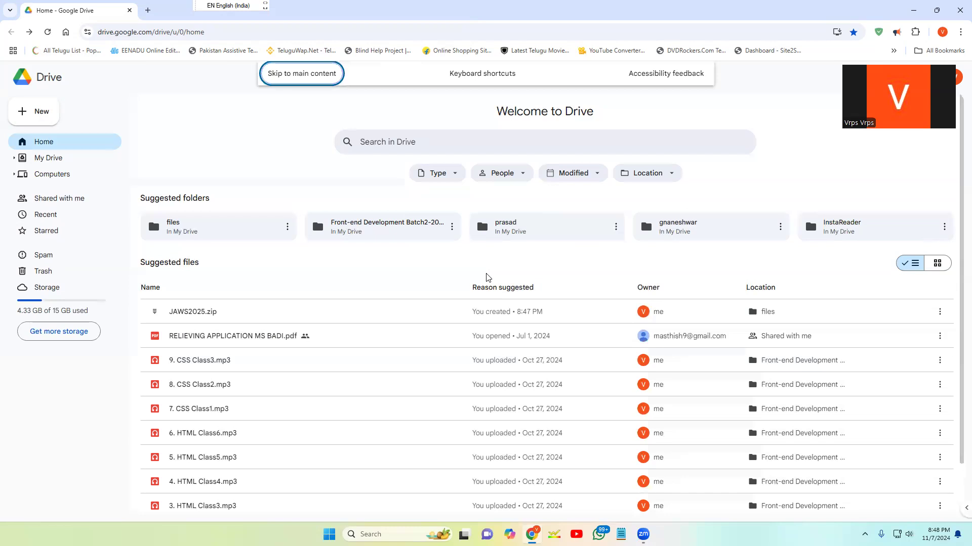
{"action": "key", "text": "Return"}
{"action": "key", "text": "Down"}
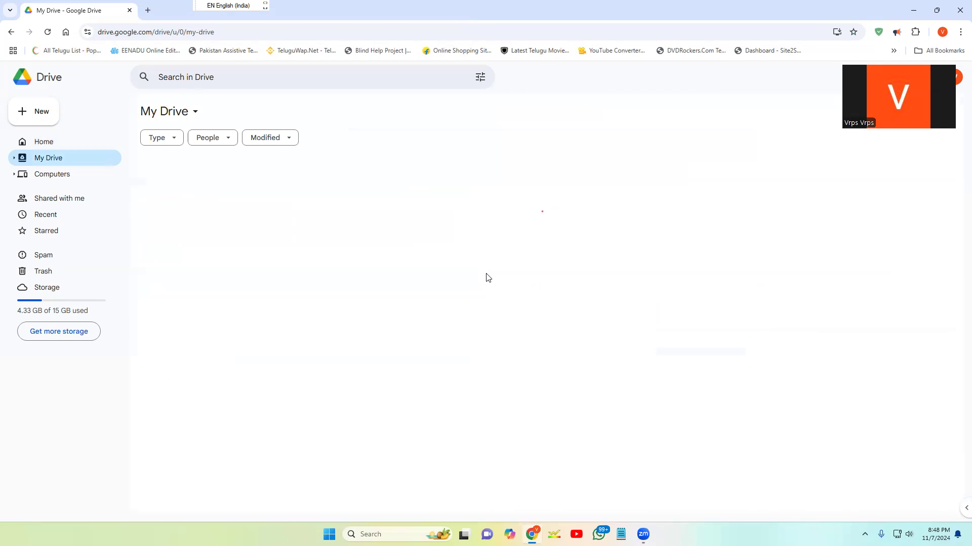
Find the "files" folder in the My Drive list and open it.
{"action": "key", "text": "Down"}
{"action": "key", "text": "Up"}
{"action": "key", "text": "Down"}
{"action": "key", "text": "Down"}
{"action": "key", "text": "Down"}
{"action": "key", "text": "Down"}
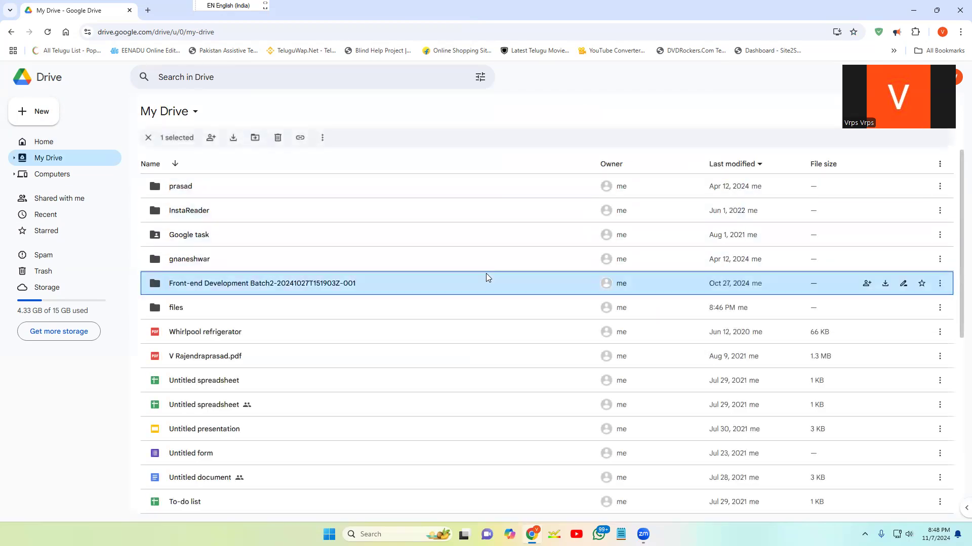
{"action": "key", "text": "Down"}
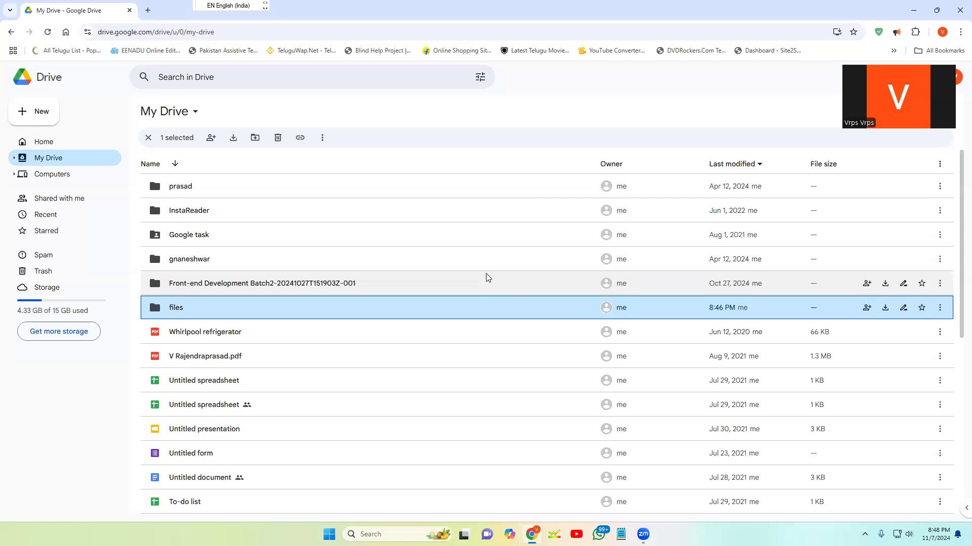
{"action": "key", "text": "Up"}
{"action": "key", "text": "Down"}
{"action": "key", "text": "Return"}
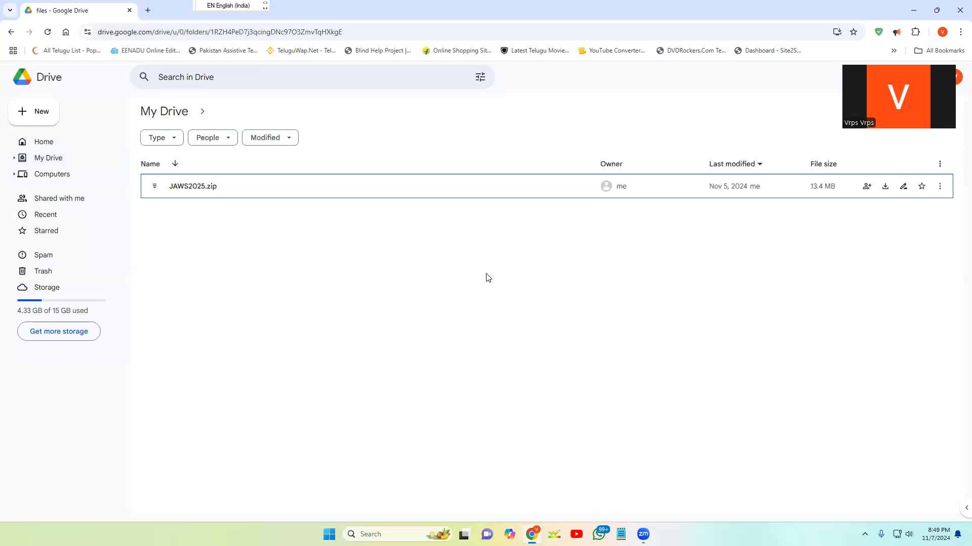
Select JAWS2025.zip in the "files" folder, then close the browser window.
{"action": "key", "text": "Down"}
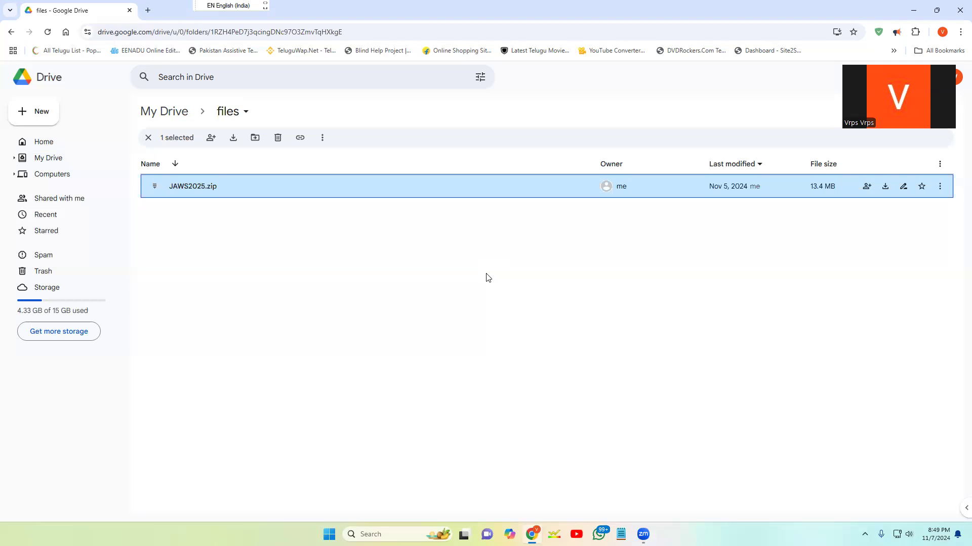
{"action": "key", "text": "alt+F4"}
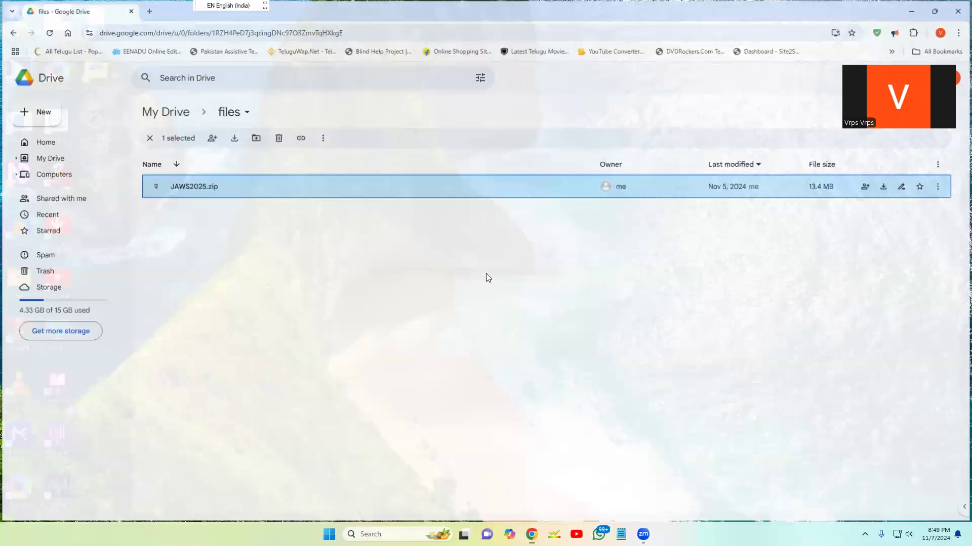